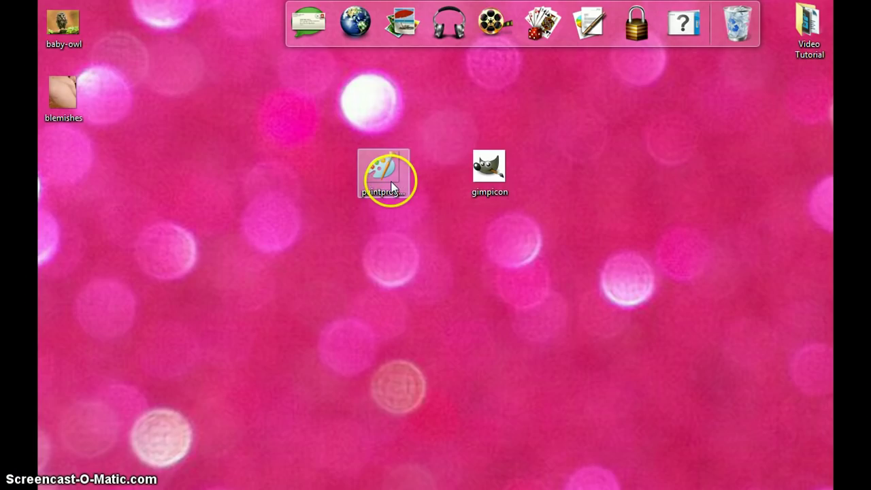
# - Open the baby-owl photo in Microsoft Paint from its file's Open with menu
pyautogui.doubleClick(365, 165)
pyautogui.click(394, 169)
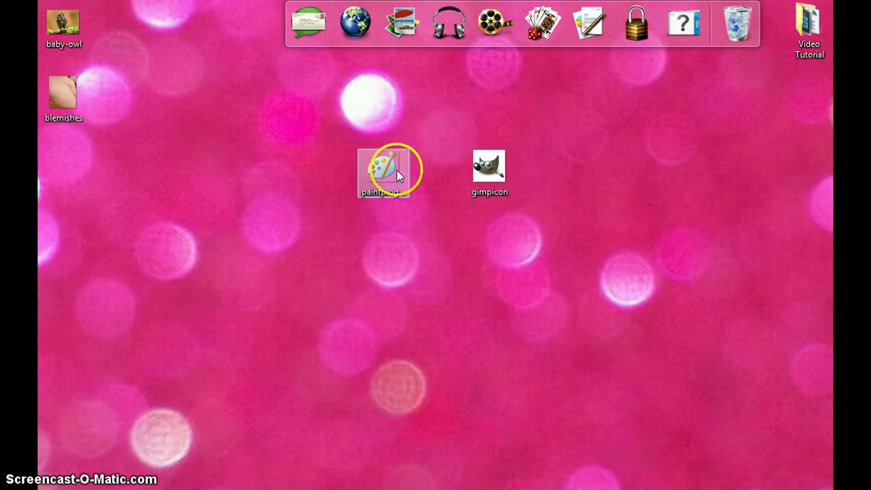
pyautogui.click(381, 173)
pyautogui.click(383, 180)
pyautogui.click(394, 182)
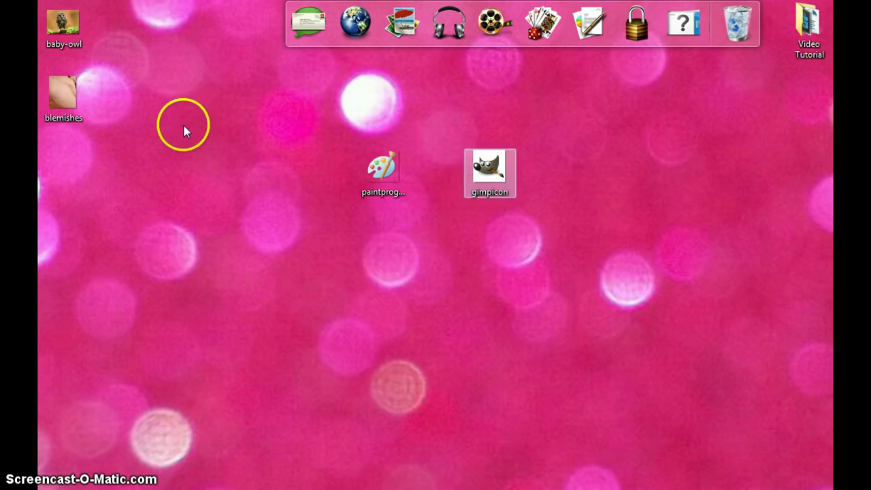
pyautogui.click(65, 33)
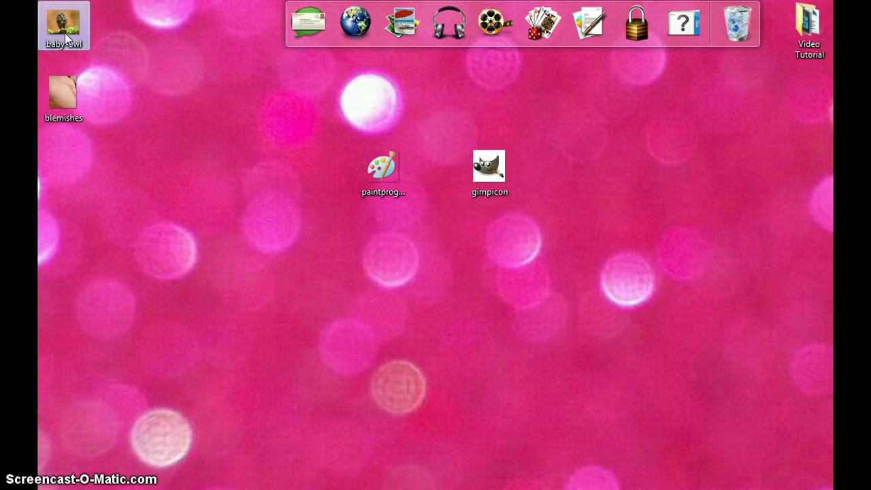
pyautogui.rightClick(64, 33)
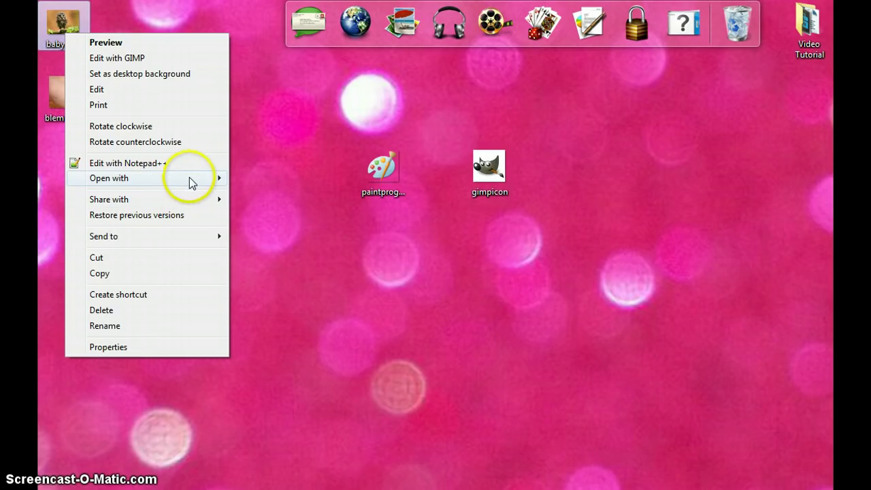
pyautogui.moveTo(189, 179)
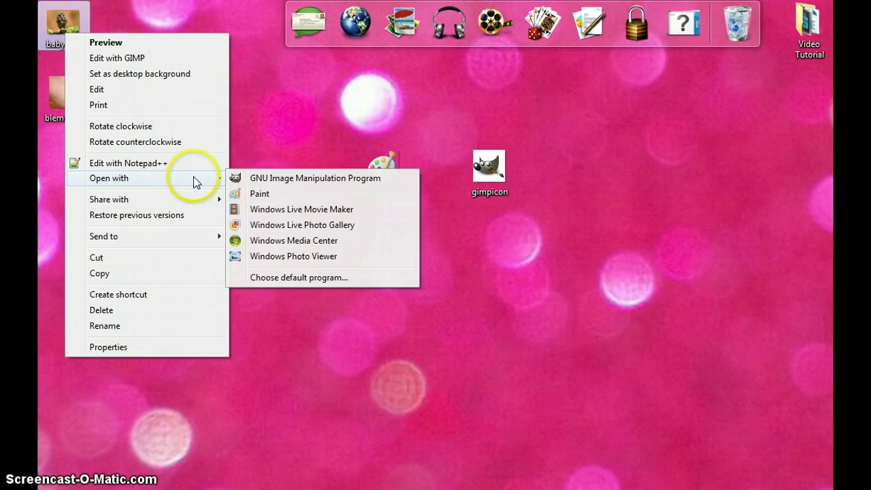
pyautogui.click(256, 195)
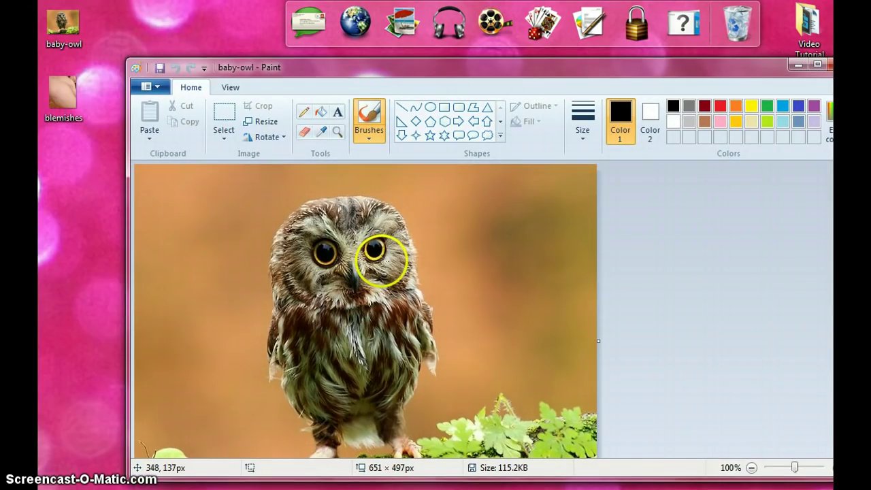
# - Zoom the picture out to 50% and choose the rectangular Select tool
pyautogui.click(230, 88)
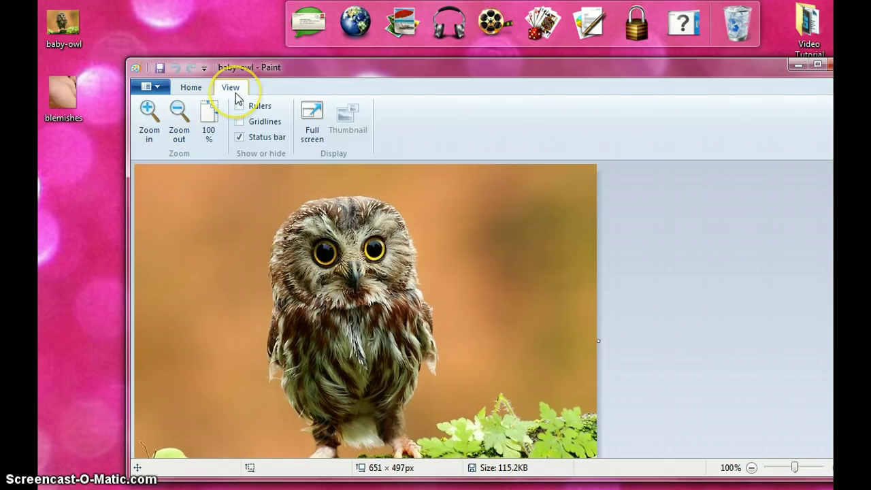
pyautogui.click(180, 124)
pyautogui.click(190, 87)
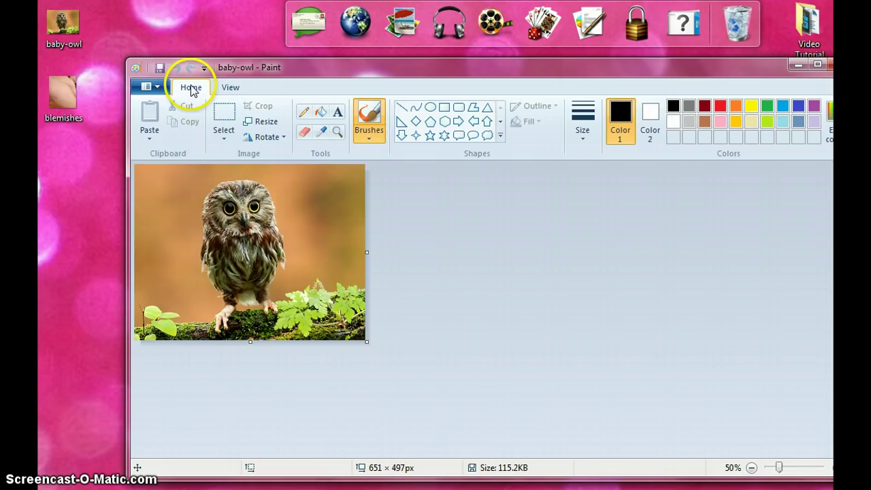
pyautogui.click(224, 115)
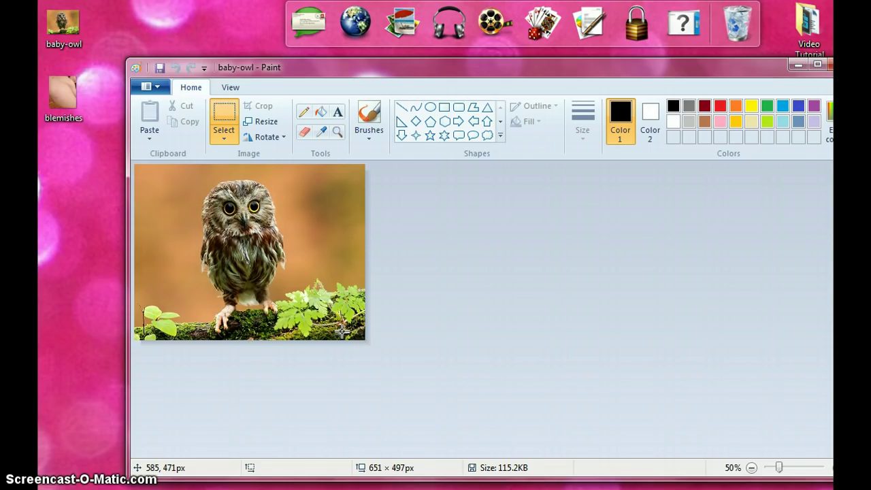
# - Crop the owl photo to a 547 × 455 px area, then close Paint choosing Don't Save
pyautogui.moveTo(341, 330); pyautogui.dragTo(148, 169)
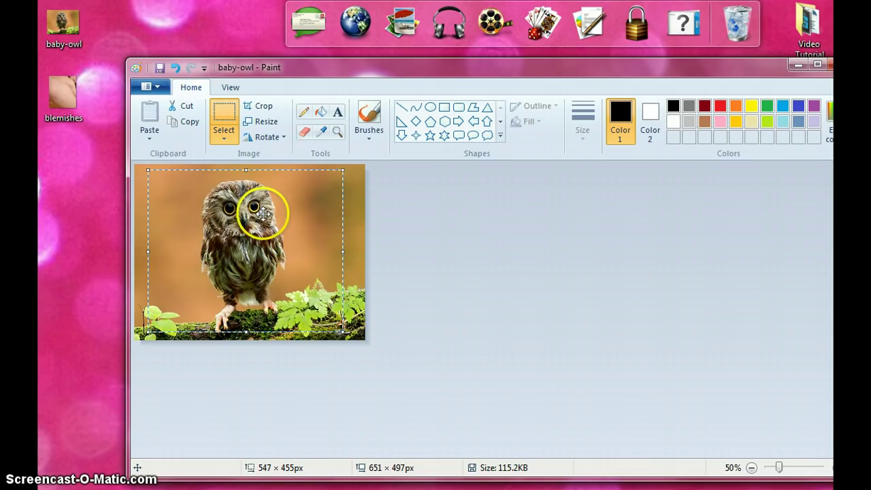
pyautogui.click(264, 109)
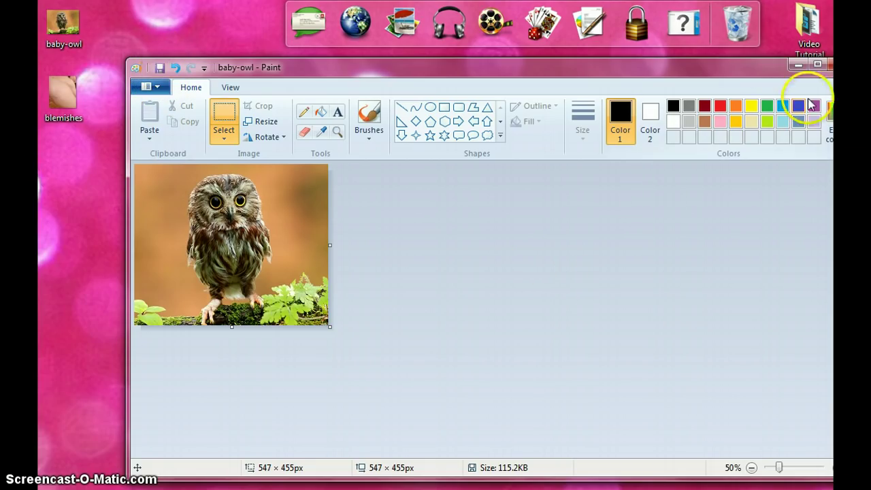
pyautogui.moveTo(723, 65); pyautogui.dragTo(680, 57)
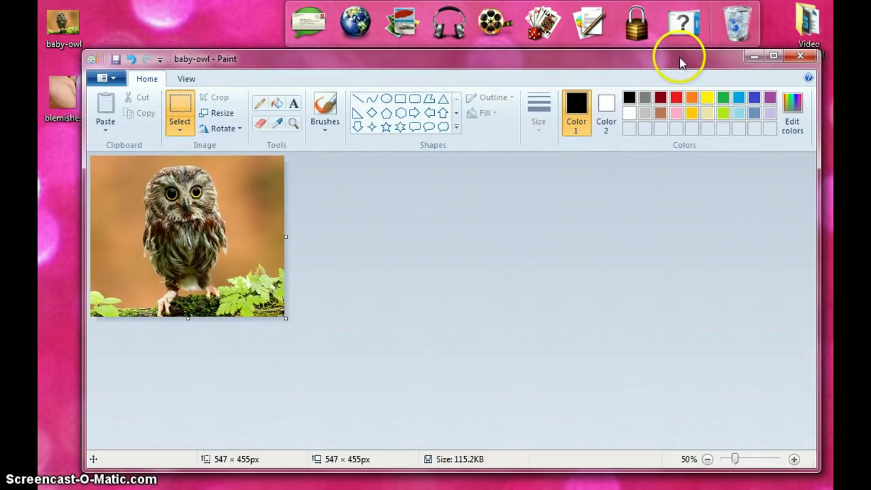
pyautogui.click(801, 56)
pyautogui.click(475, 277)
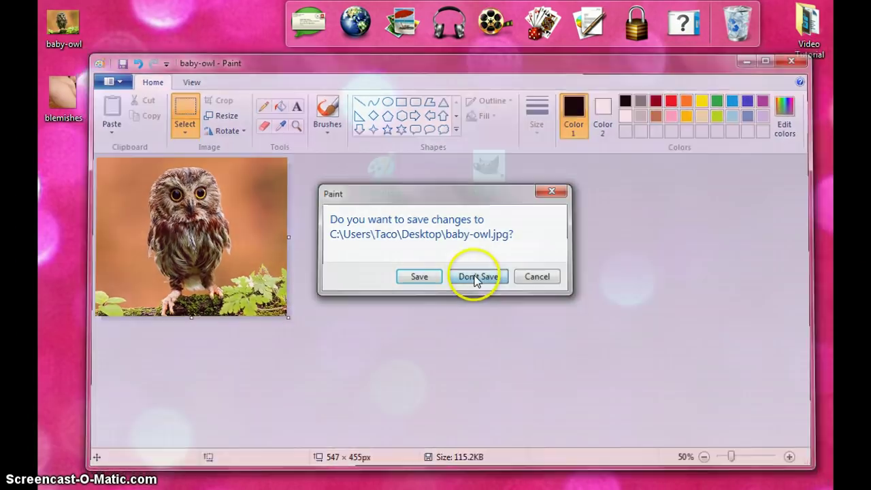
# - Open the baby-owl photo in GIMP from its file's Open with menu
pyautogui.rightClick(54, 31)
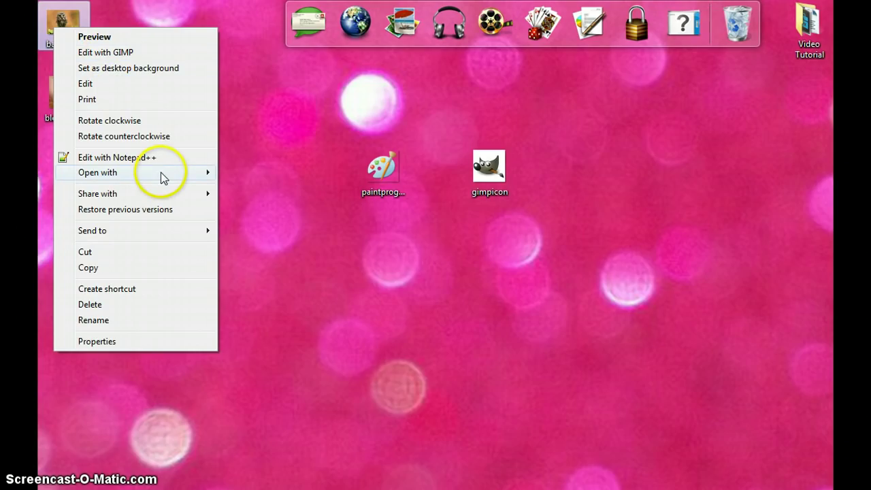
pyautogui.moveTo(161, 172)
pyautogui.click(244, 176)
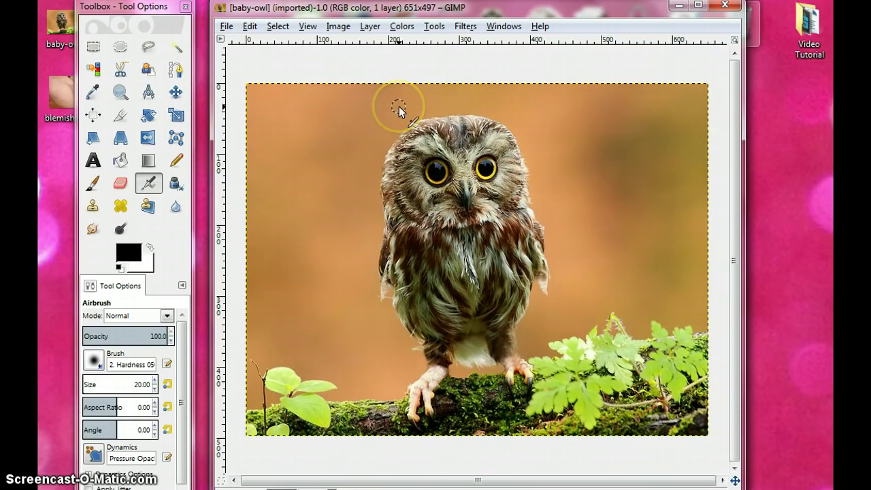
# - Pick the Rectangle Select tool in the GIMP Toolbox
pyautogui.click(250, 26)
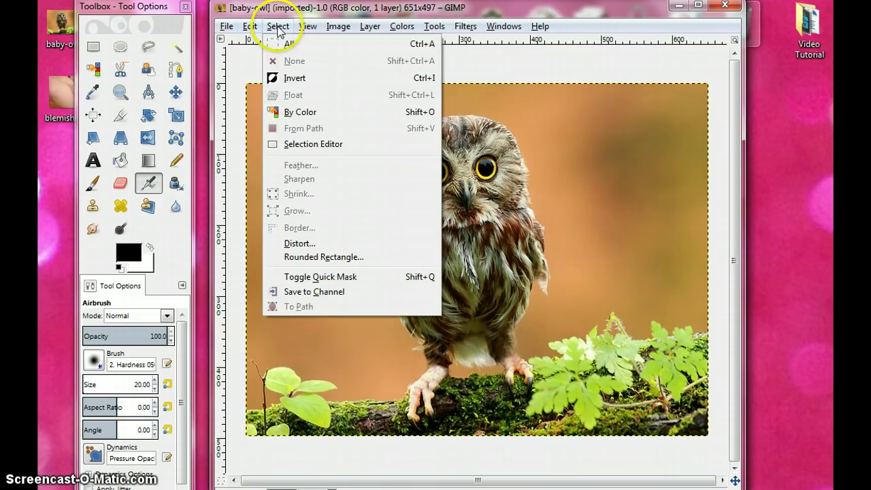
pyautogui.click(96, 50)
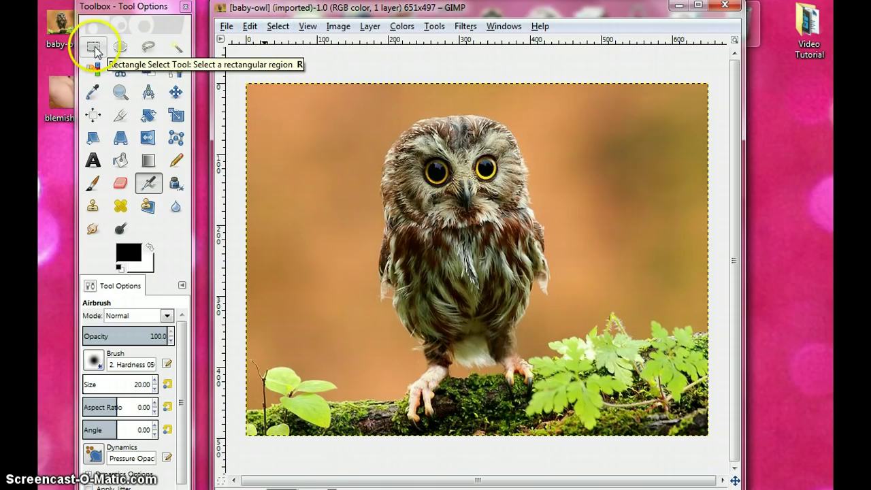
pyautogui.click(94, 49)
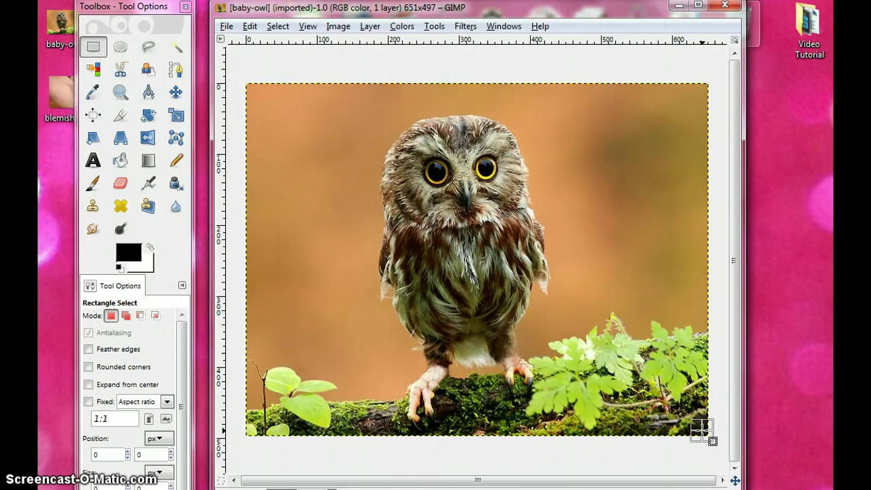
# - Drag a rectangle selection starting at 7, 7 that covers nearly the whole owl photo
pyautogui.moveTo(703, 429); pyautogui.dragTo(253, 88)
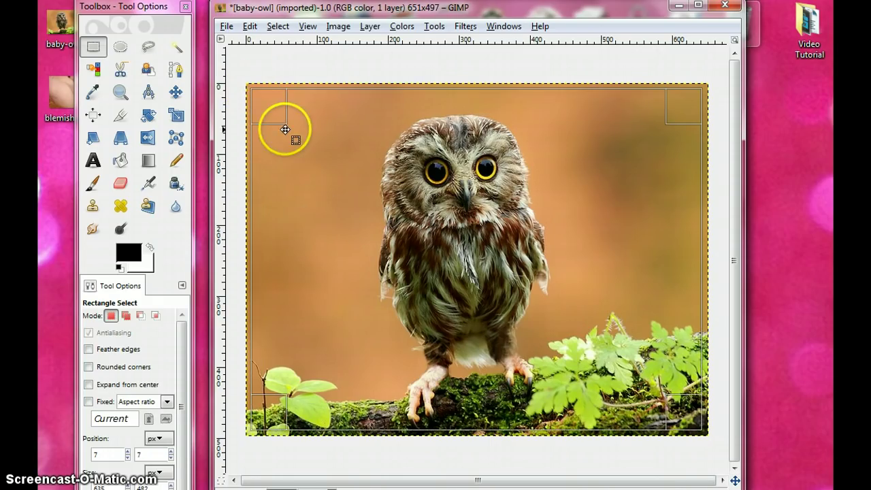
pyautogui.click(275, 26)
pyautogui.moveTo(250, 27)
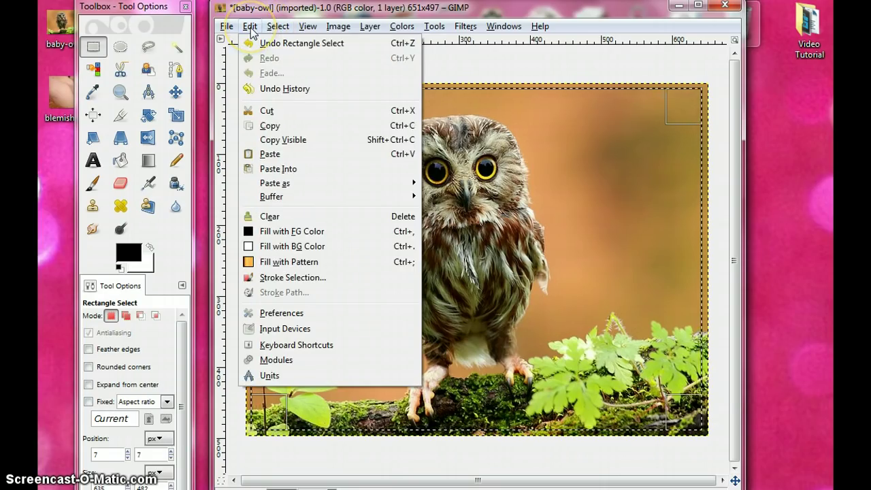
pyautogui.moveTo(342, 29)
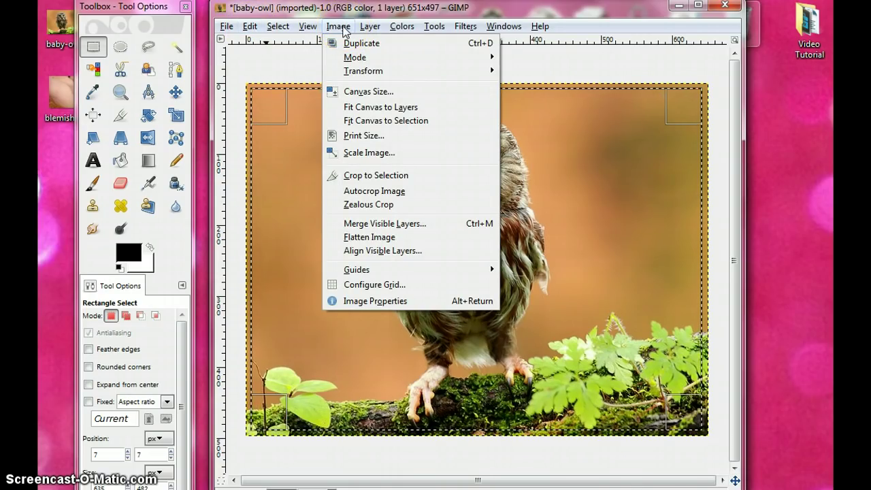
# - Use Image > Crop to Selection to make the owl photo 635 × 482 px
pyautogui.click(362, 177)
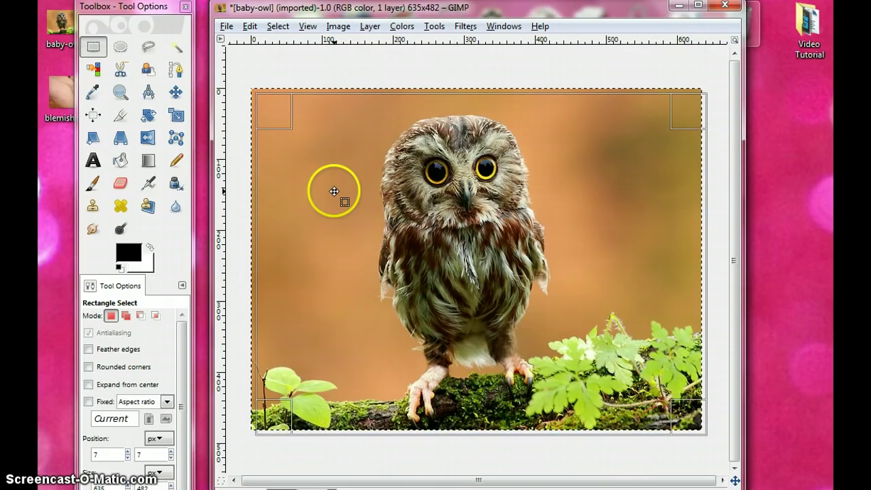
pyautogui.click(226, 26)
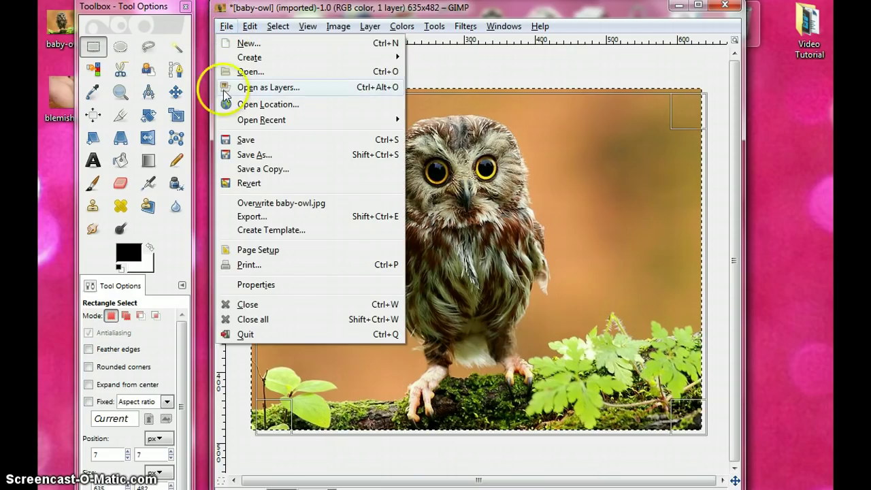
# - Export the cropped photo over baby-owl.jpg at JPEG quality 100 with preview shown
pyautogui.click(250, 216)
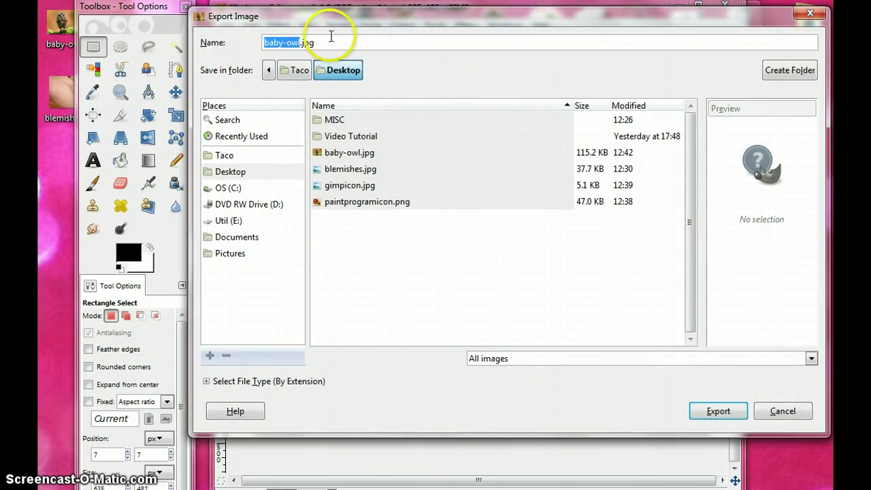
pyautogui.doubleClick(308, 43)
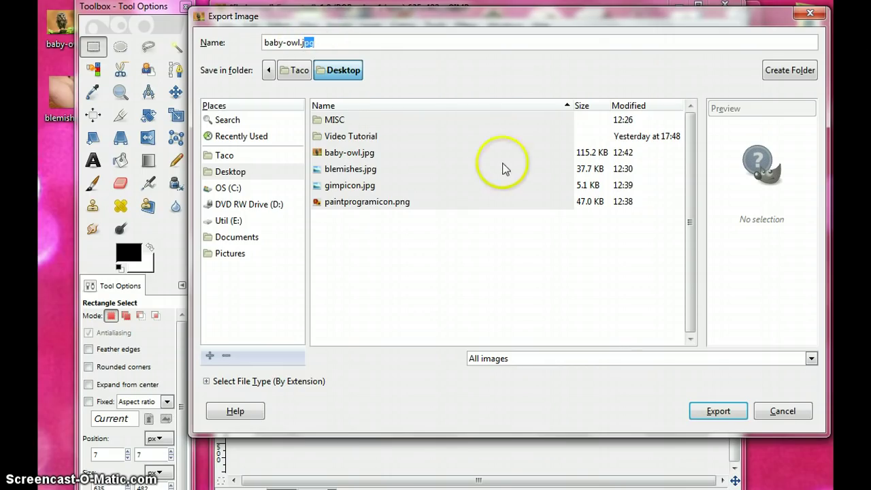
pyautogui.click(700, 411)
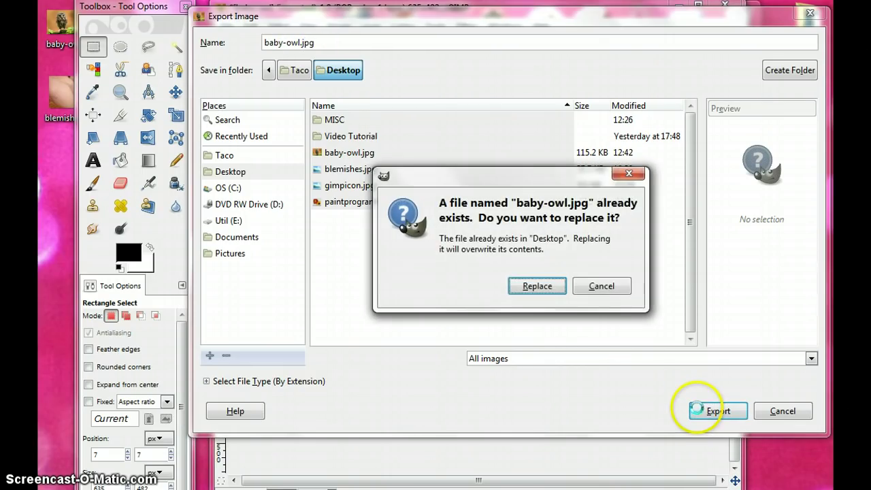
pyautogui.click(529, 288)
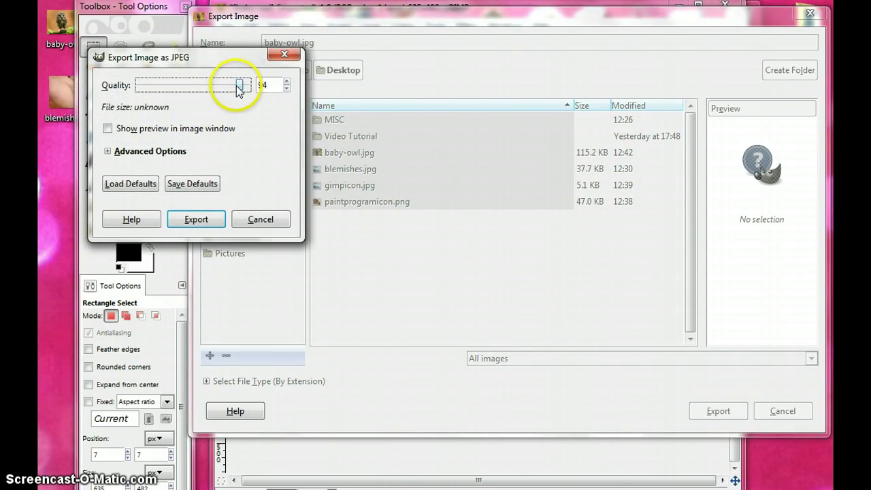
pyautogui.moveTo(238, 88); pyautogui.dragTo(246, 85)
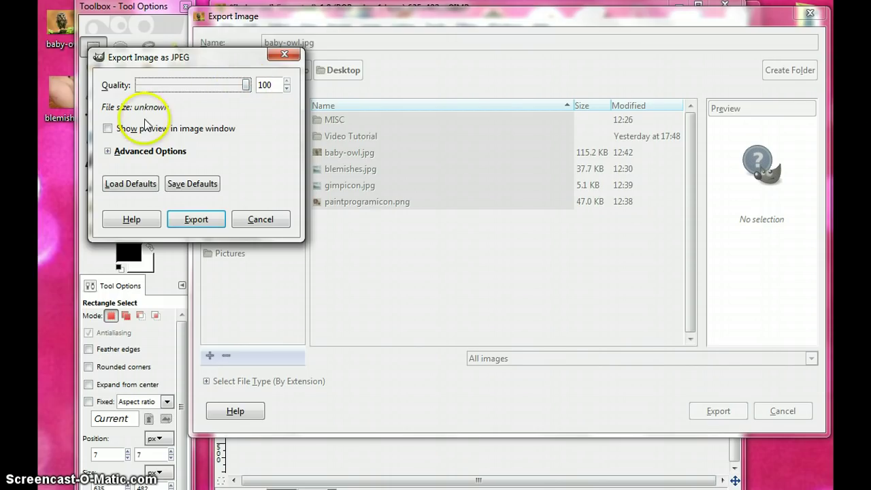
pyautogui.click(109, 130)
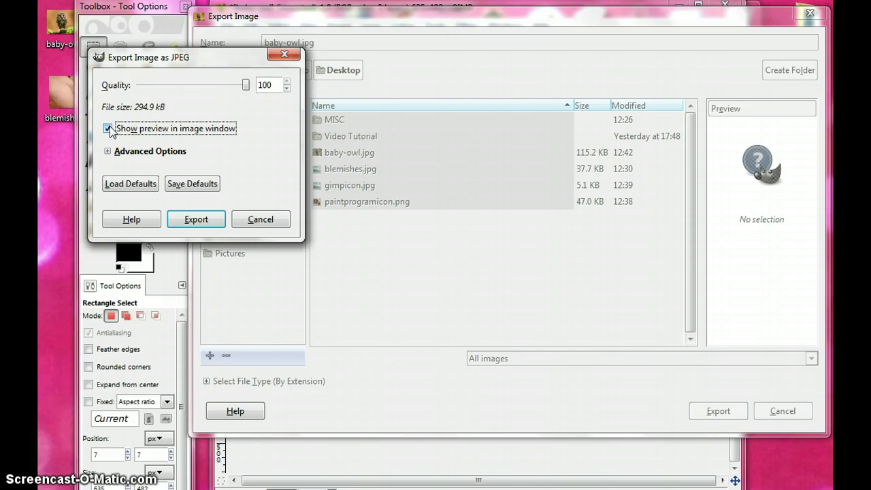
pyautogui.click(194, 219)
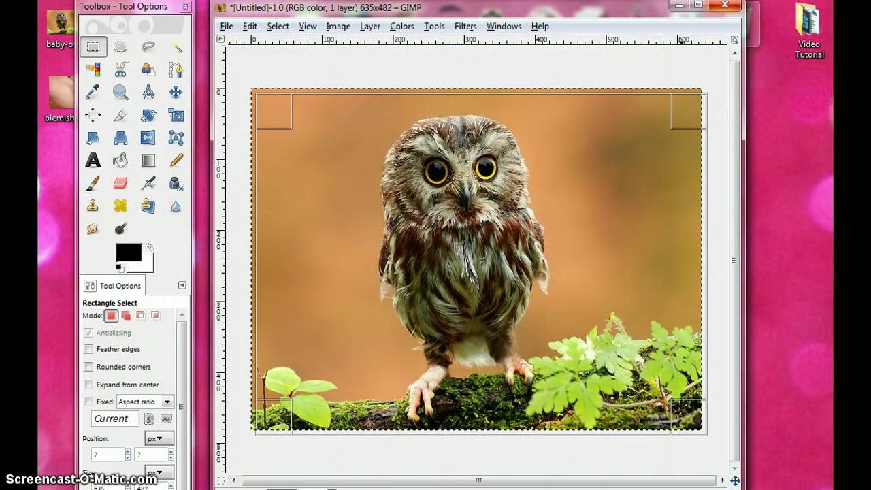
# - Close the owl image window, choosing Close without Saving
pyautogui.click(725, 6)
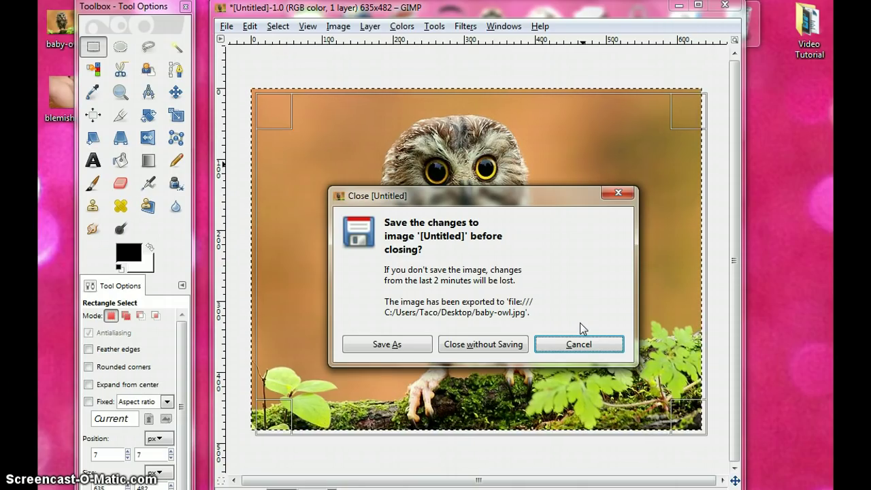
pyautogui.click(459, 345)
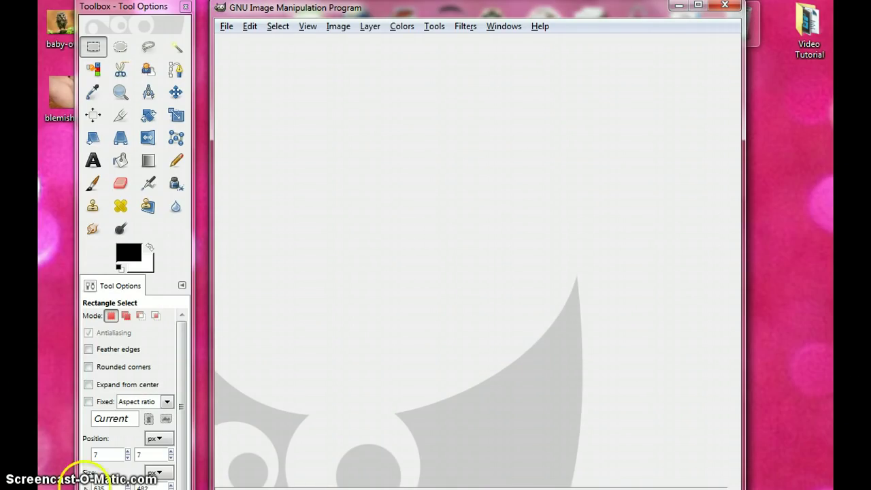